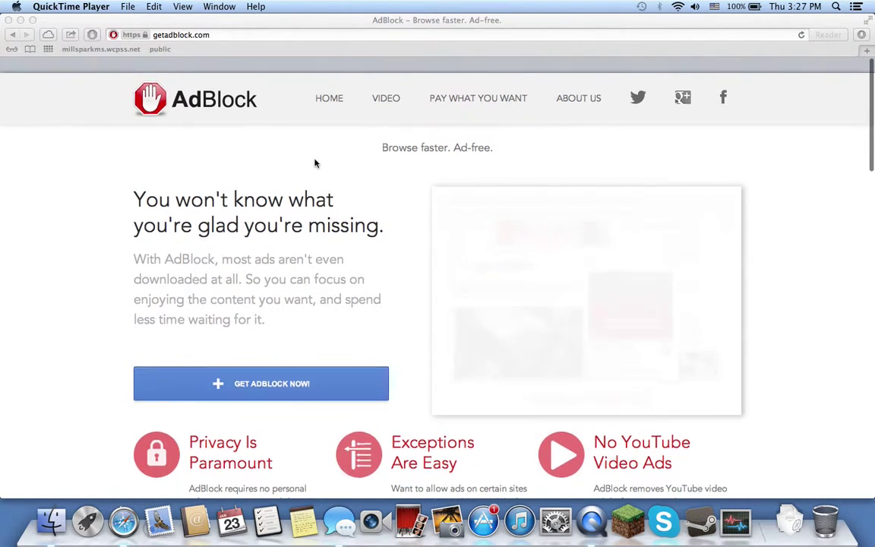
Look over the AdBlock home page, from the introduction text down to the video and pay-what-you-want sections.
scroll(315, 163, down, 5)
scroll(315, 163, down, 15)
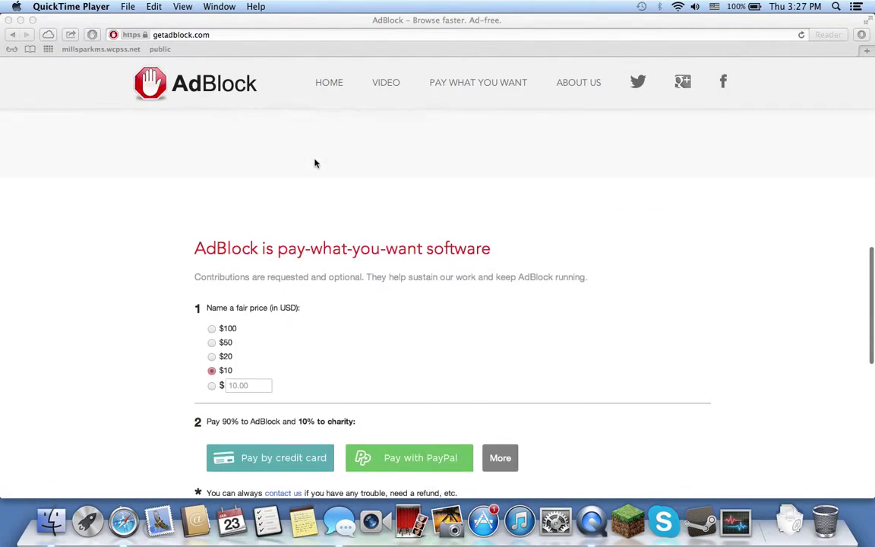
scroll(315, 164, up, 2)
scroll(315, 163, up, 20)
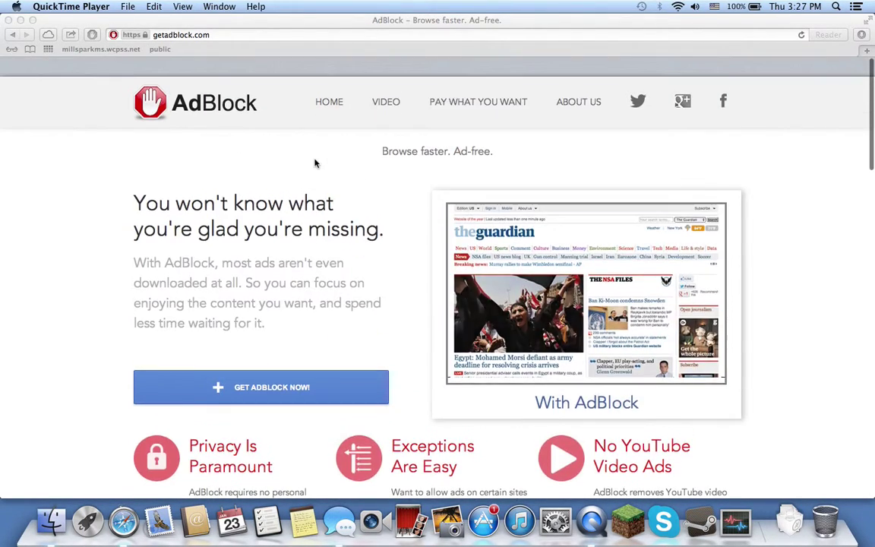
scroll(316, 164, down, 20)
scroll(316, 163, up, 20)
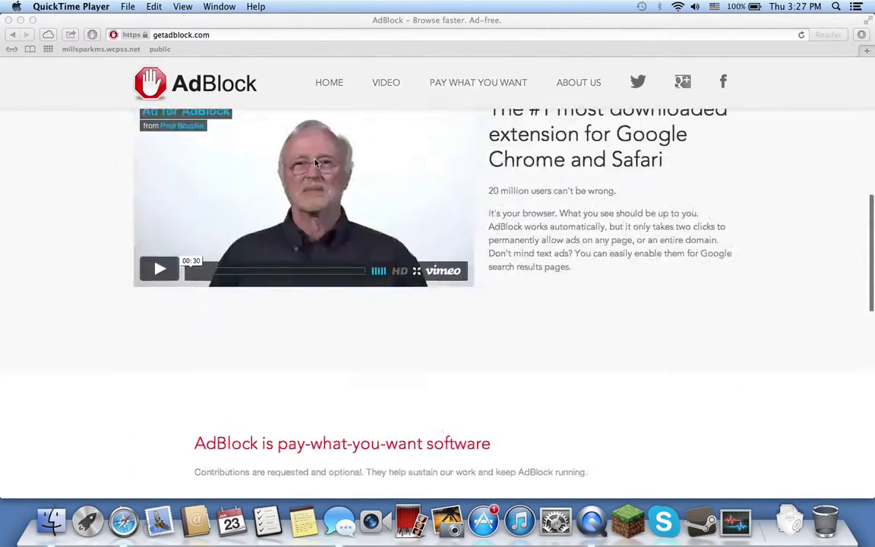
click(253, 185)
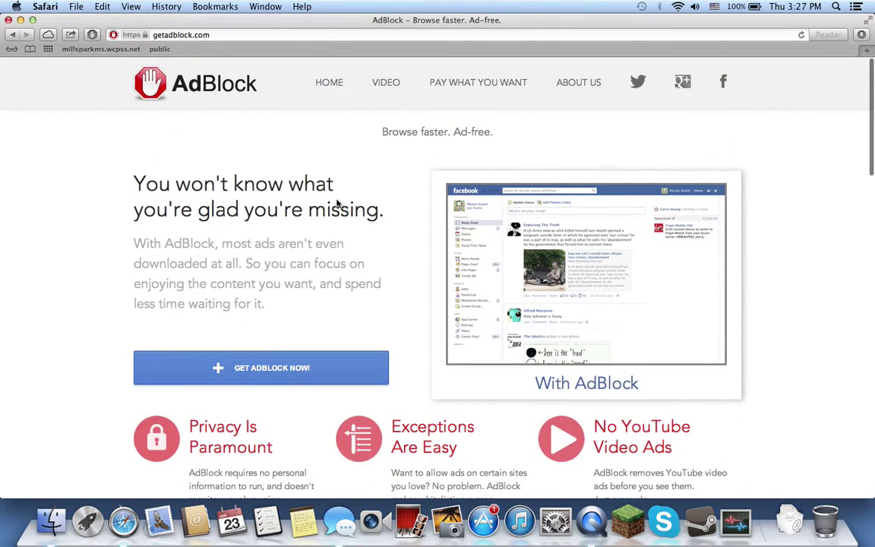
drag(204, 239, 376, 248)
click(377, 248)
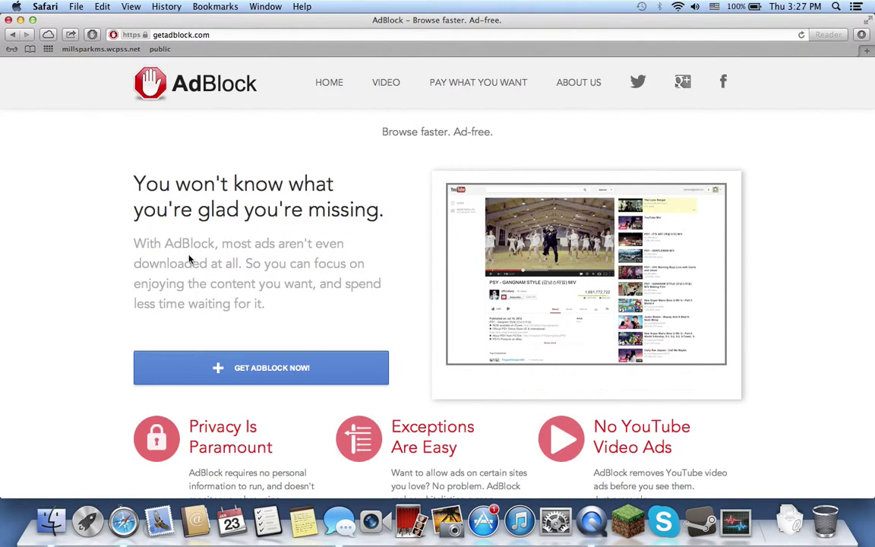
drag(192, 243, 324, 298)
click(324, 298)
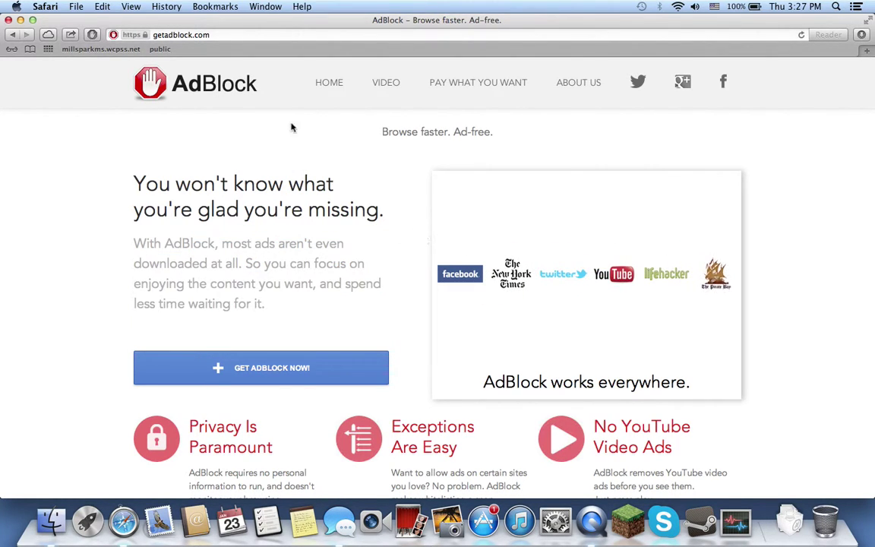
Download the AdBlock extension for Safari from getadblock.com.
drag(211, 34, 293, 39)
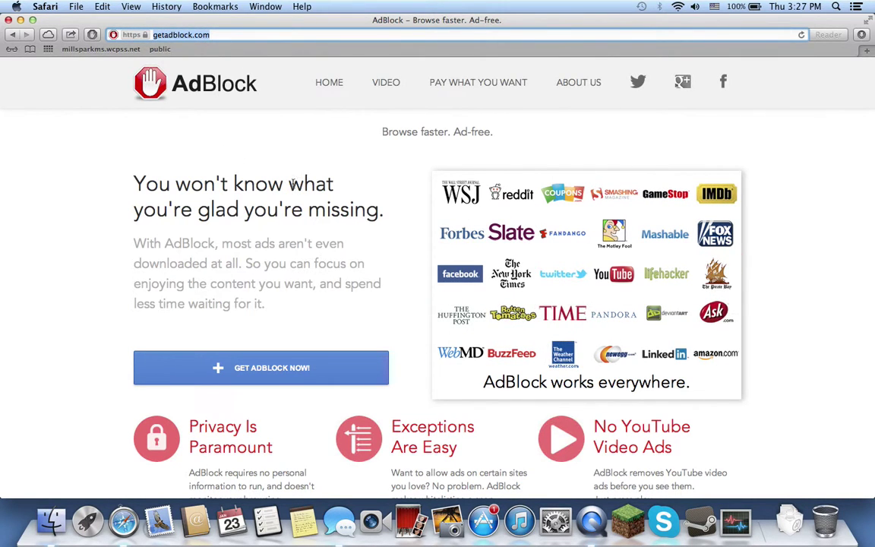
key(Return)
scroll(293, 188, down, 3)
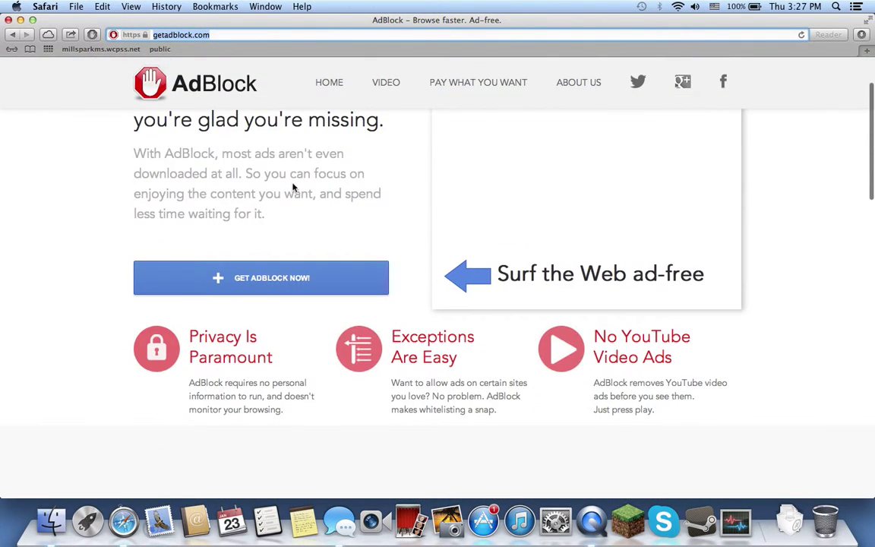
click(260, 279)
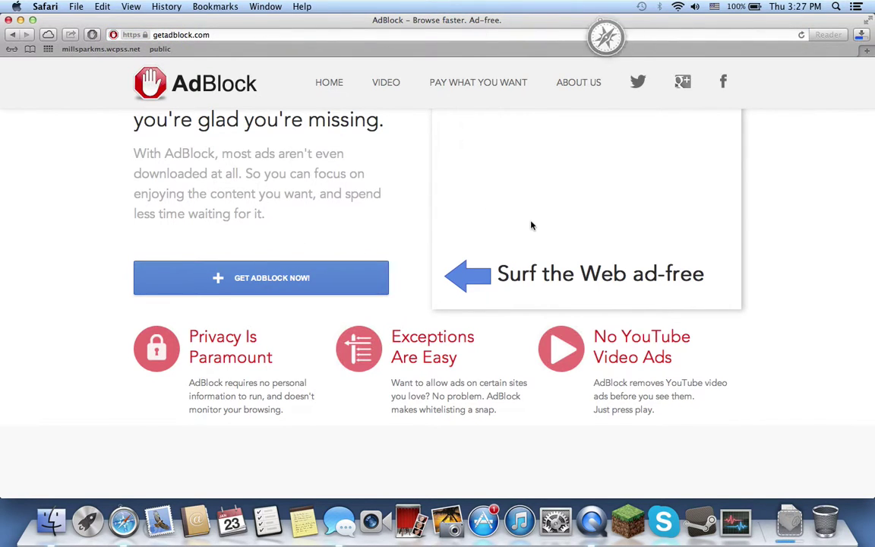
Open the downloaded AdBlock-1.safariextz from the Downloads folder to start installing the extension.
click(790, 506)
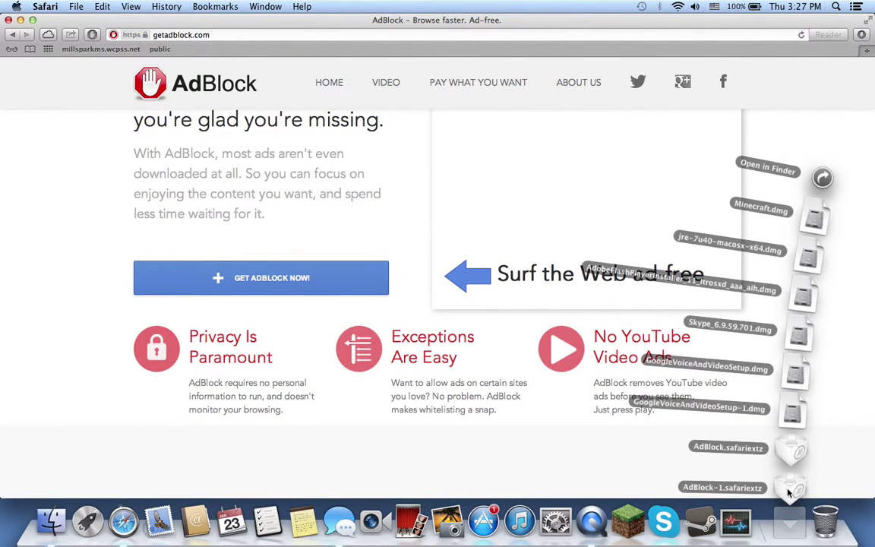
click(792, 449)
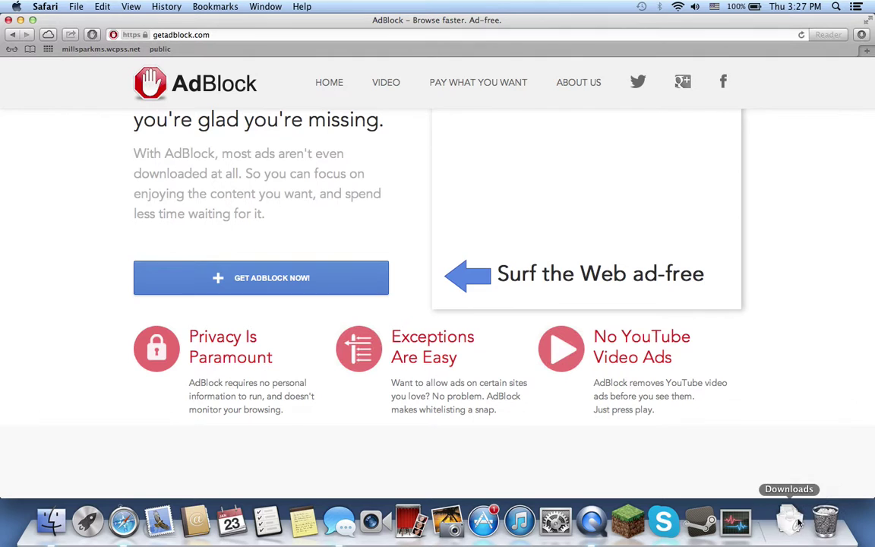
click(791, 520)
click(790, 487)
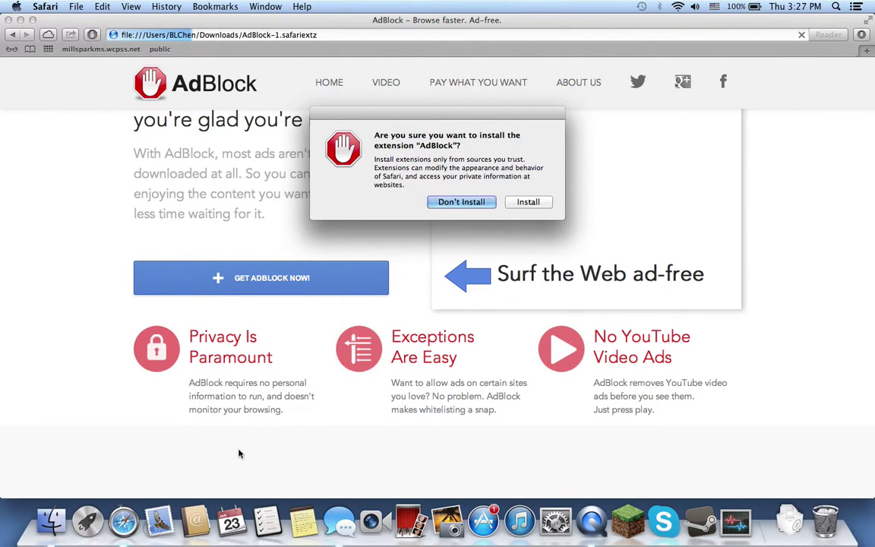
Locate AdBlock-1.safariextz in the Downloads folder in Finder, then close the Finder window.
click(51, 521)
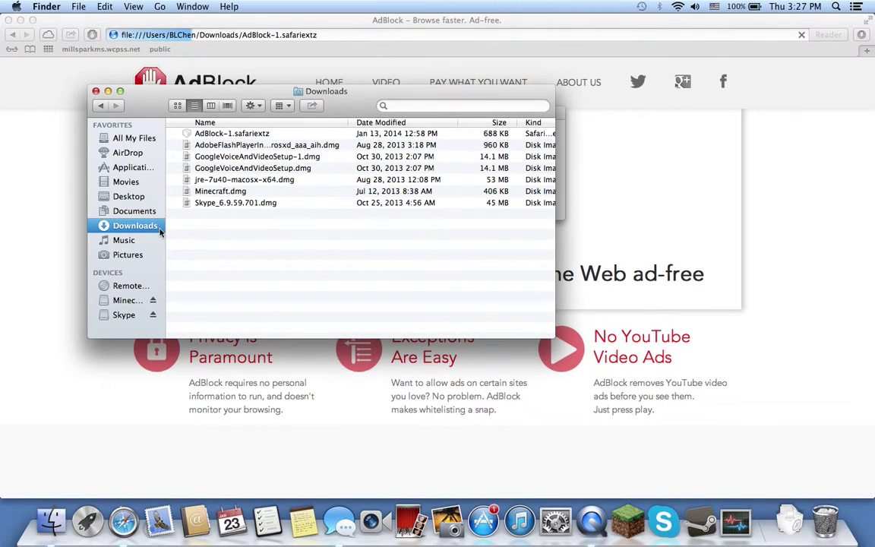
drag(325, 96, 477, 80)
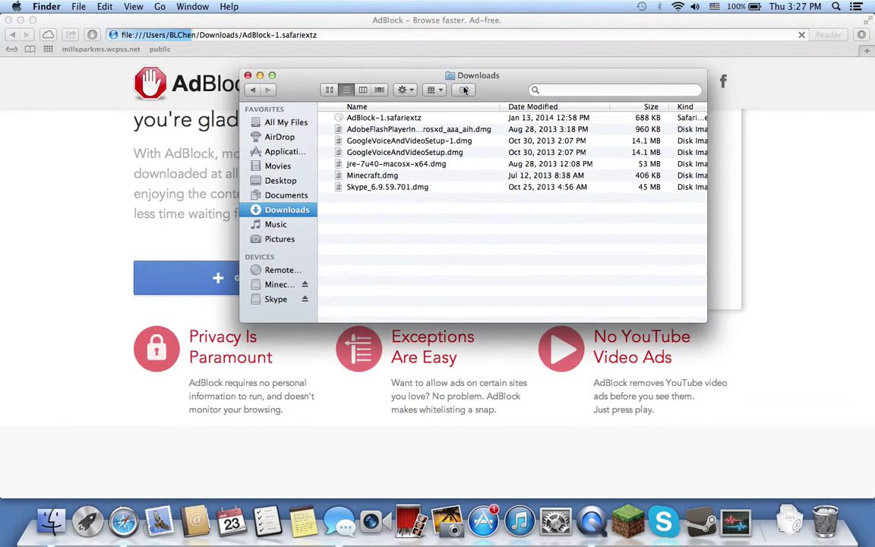
drag(365, 224, 382, 246)
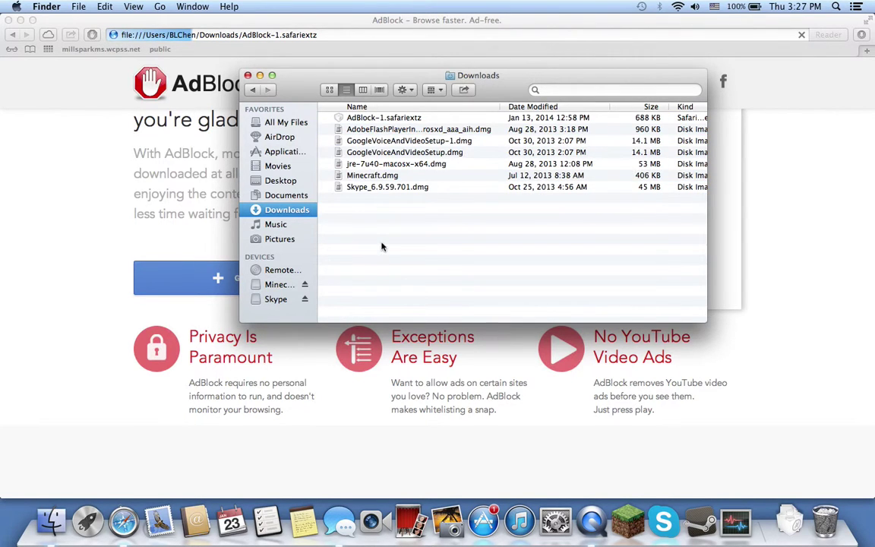
click(376, 120)
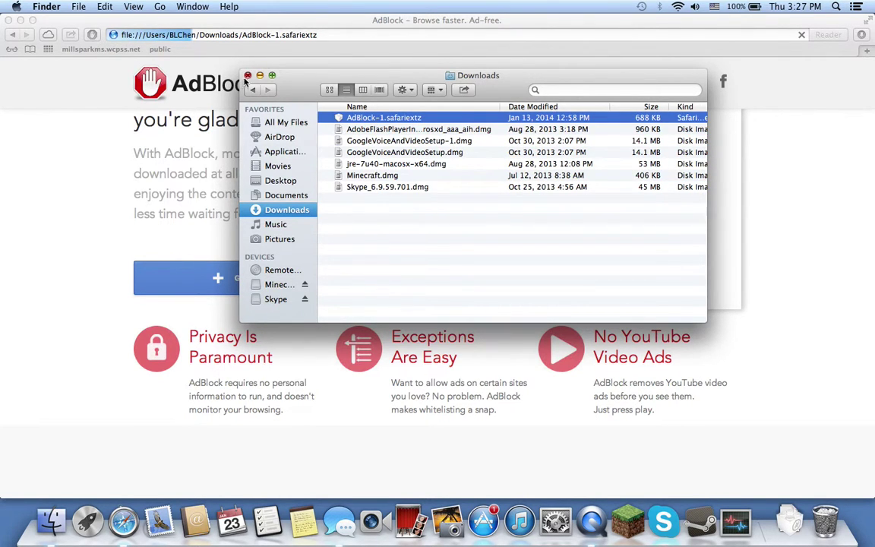
click(247, 75)
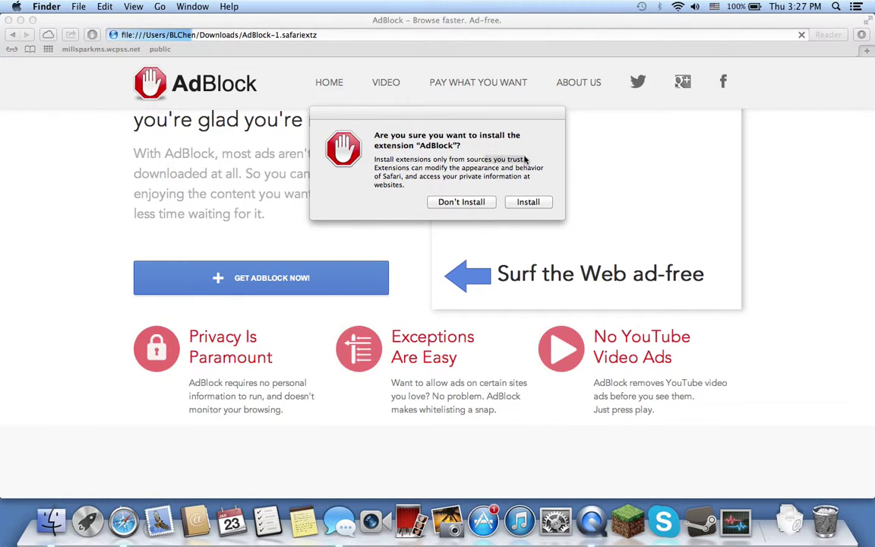
Read the AdBlock installation warning and decline installing the extension.
drag(524, 159, 519, 168)
drag(477, 206, 534, 195)
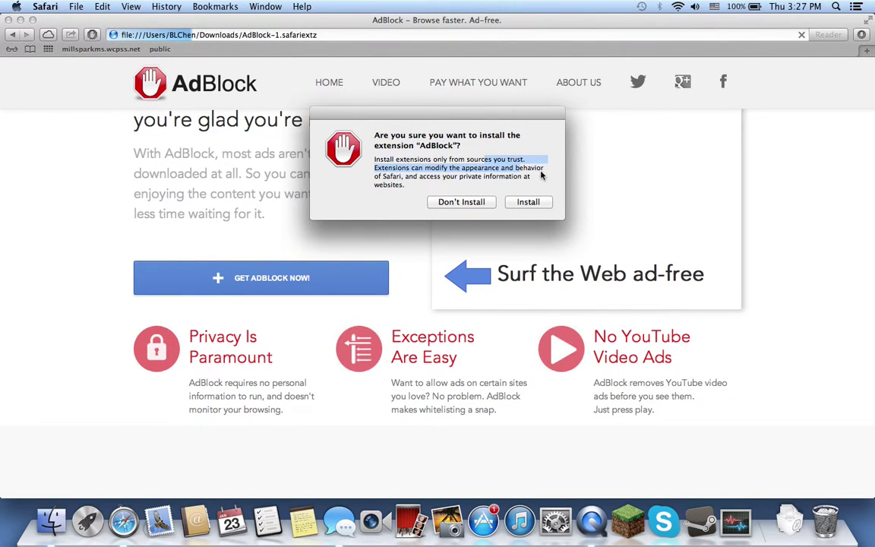
click(460, 202)
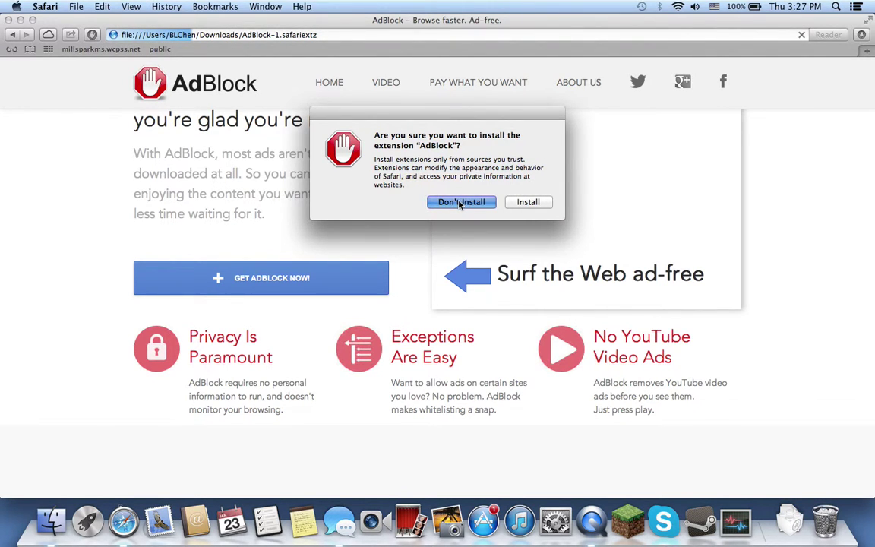
Review the site's pay-what-you-want section, including the price options and the share that goes to charity.
scroll(568, 90, up, 4)
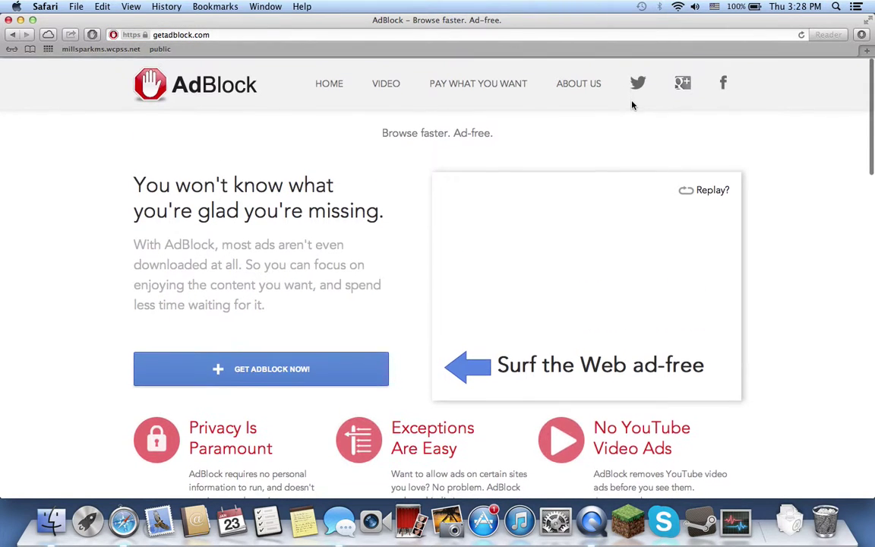
click(446, 90)
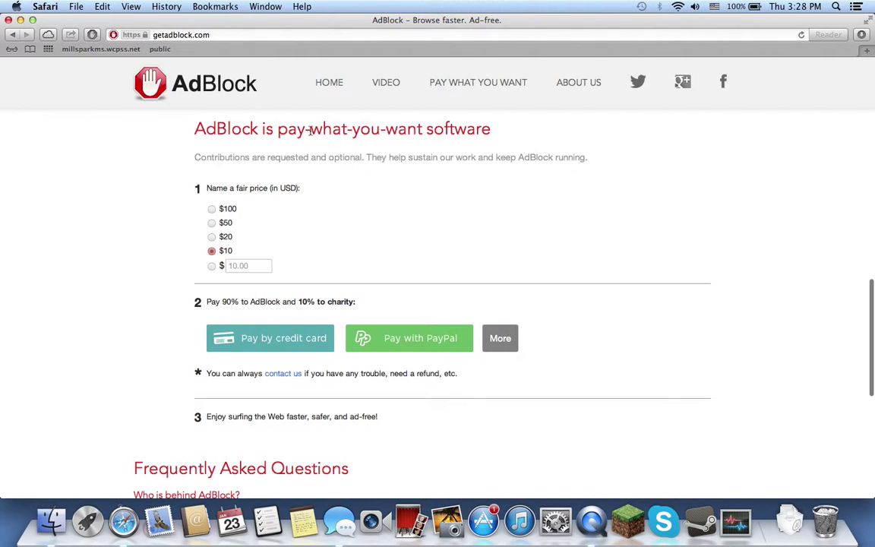
drag(310, 131, 514, 271)
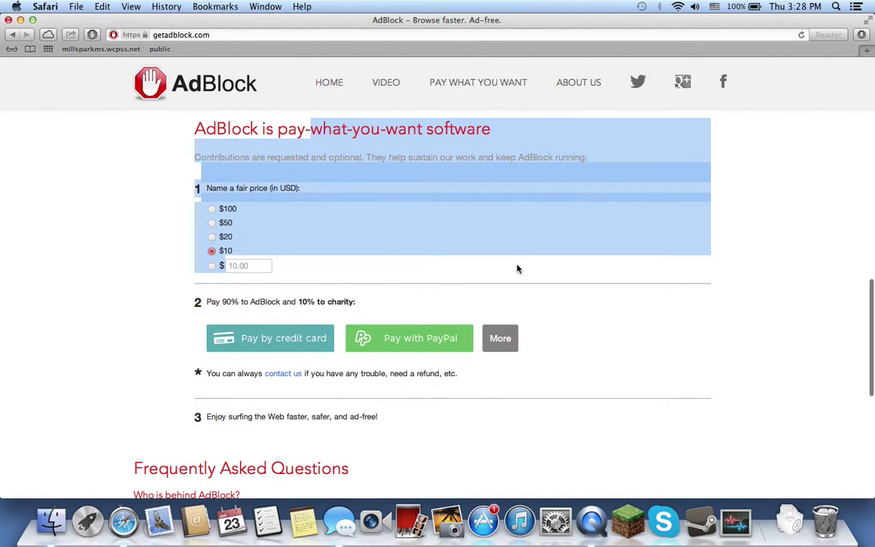
click(517, 269)
drag(231, 193, 363, 195)
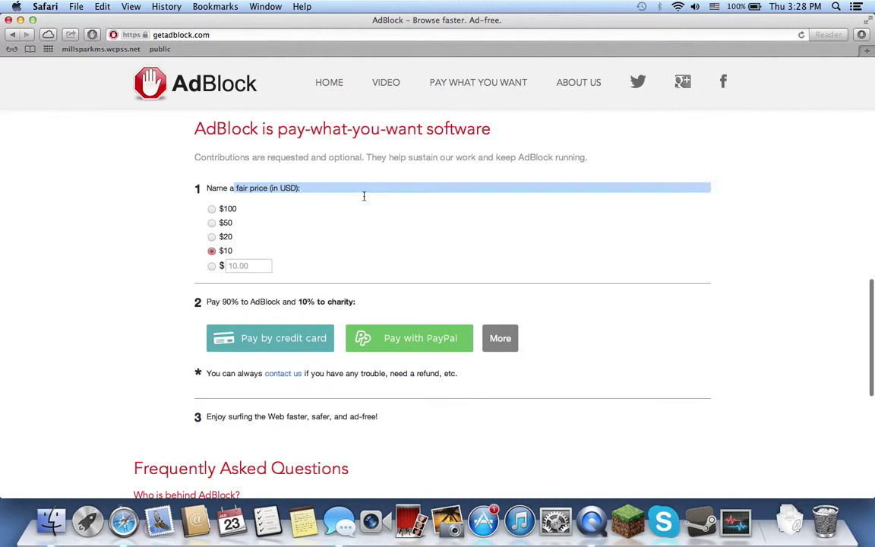
click(405, 151)
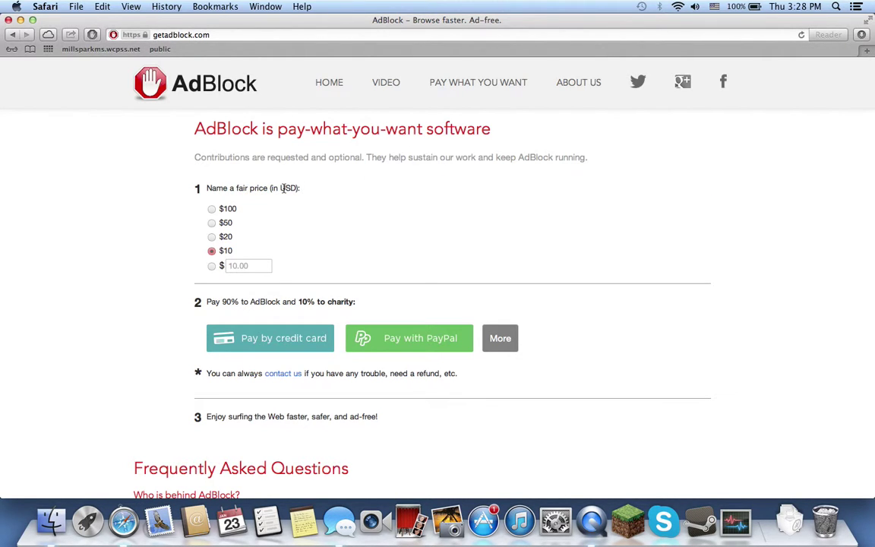
scroll(393, 278, down, 5)
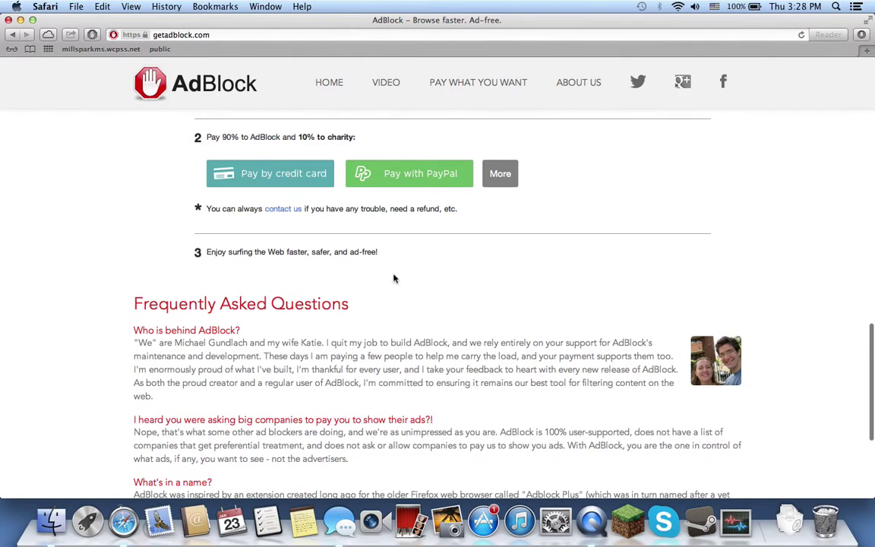
scroll(393, 278, up, 4)
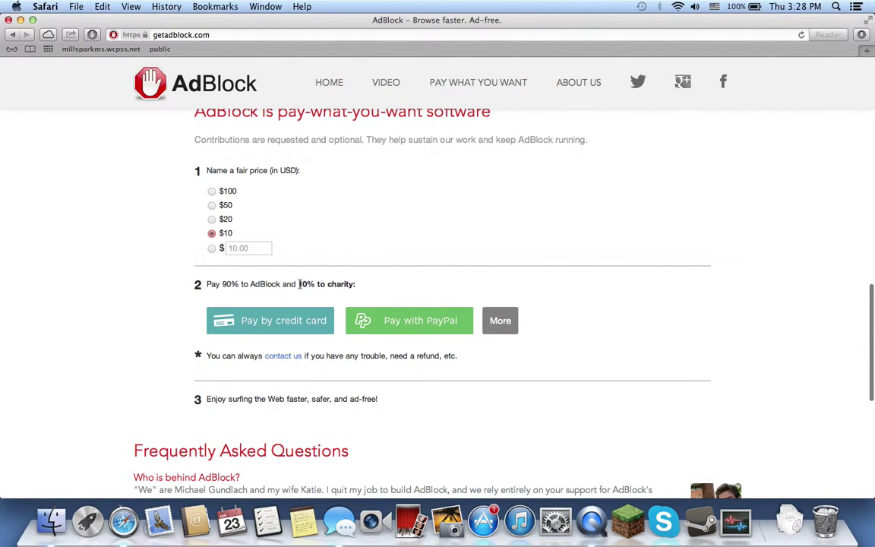
drag(299, 284, 387, 288)
click(393, 287)
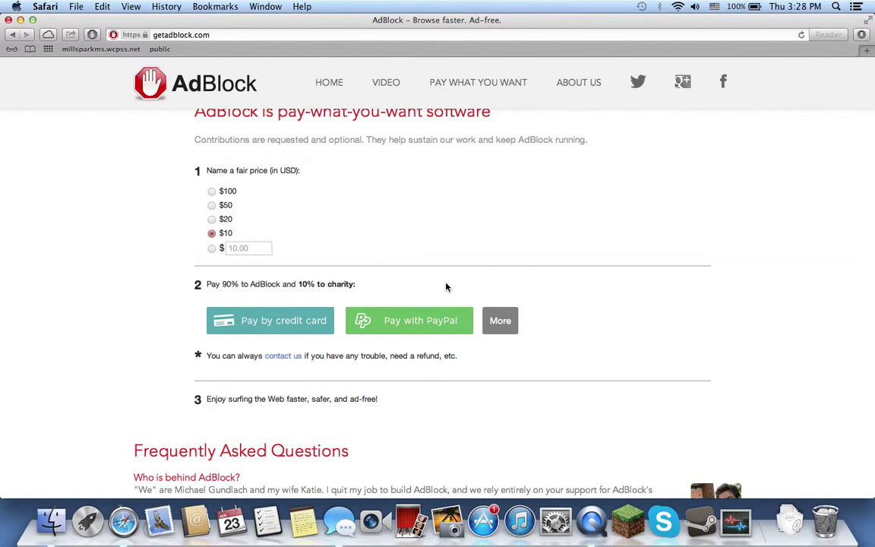
Read through the Frequently Asked Questions on the AdBlock page and return to the payment section.
scroll(447, 287, down, 5)
scroll(447, 287, down, 3)
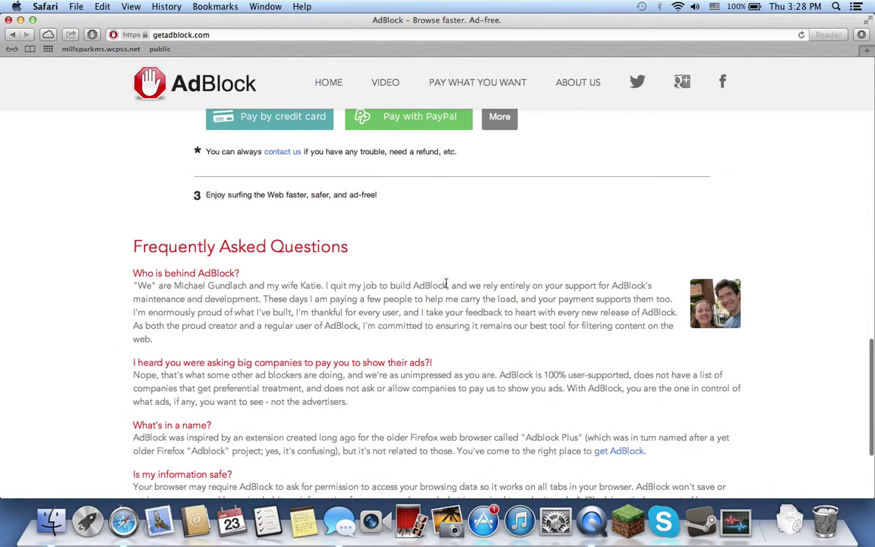
scroll(447, 284, down, 2)
scroll(446, 287, up, 8)
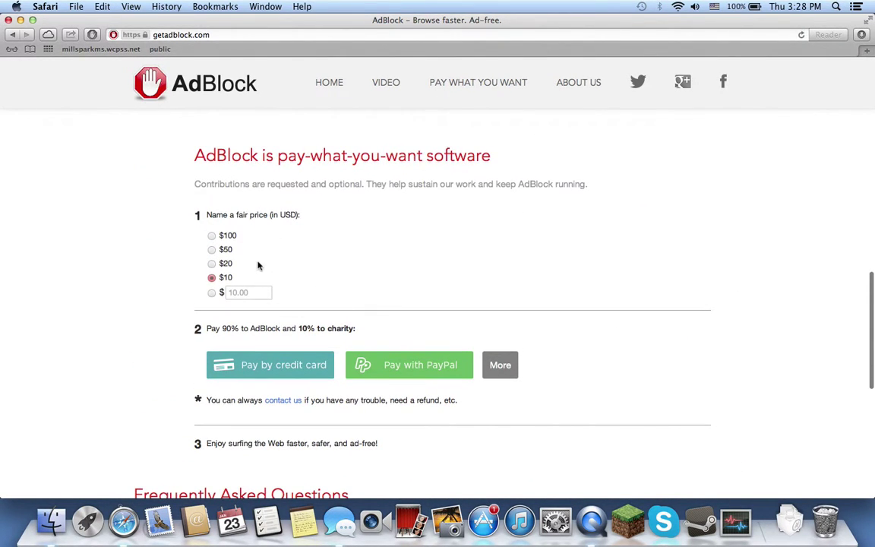
scroll(258, 265, down, 10)
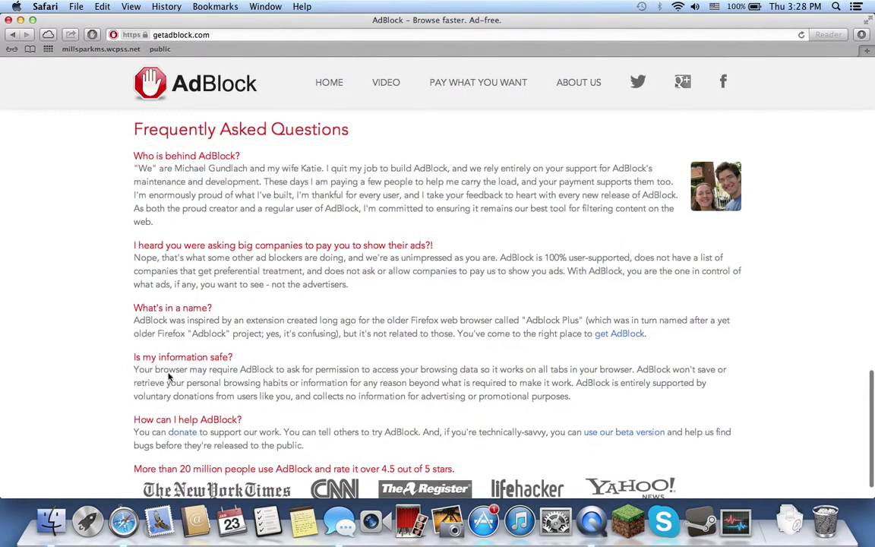
scroll(167, 410, down, 2)
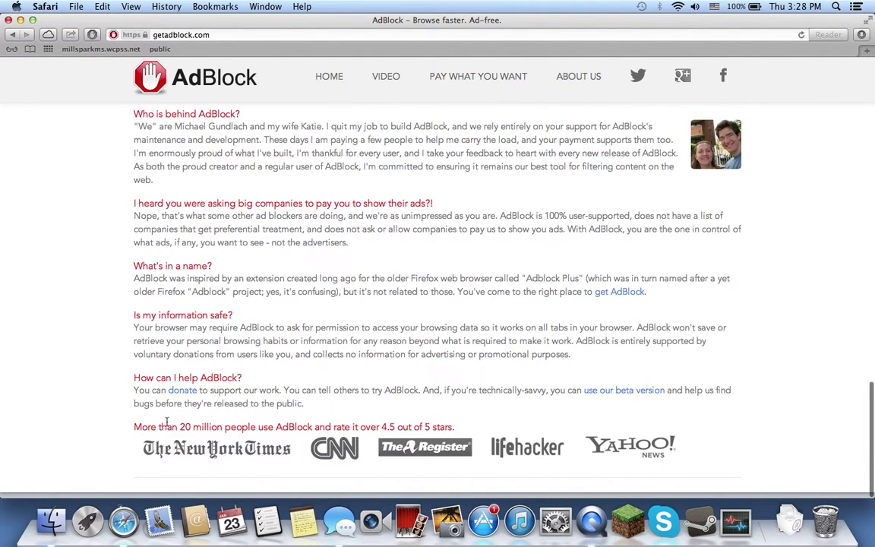
scroll(167, 424, up, 3)
drag(188, 253, 488, 307)
click(488, 303)
scroll(489, 303, up, 10)
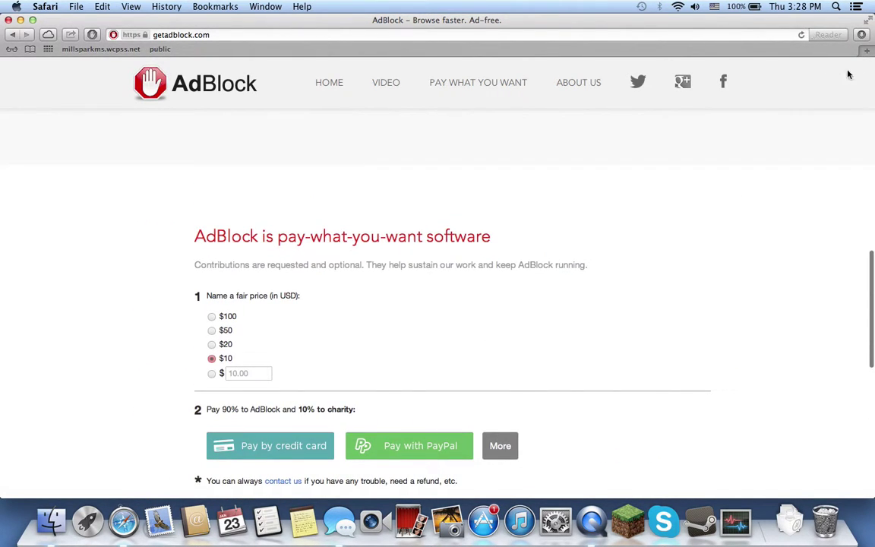
Open a new browser tab on Google and close the AdBlock website's tab.
click(866, 52)
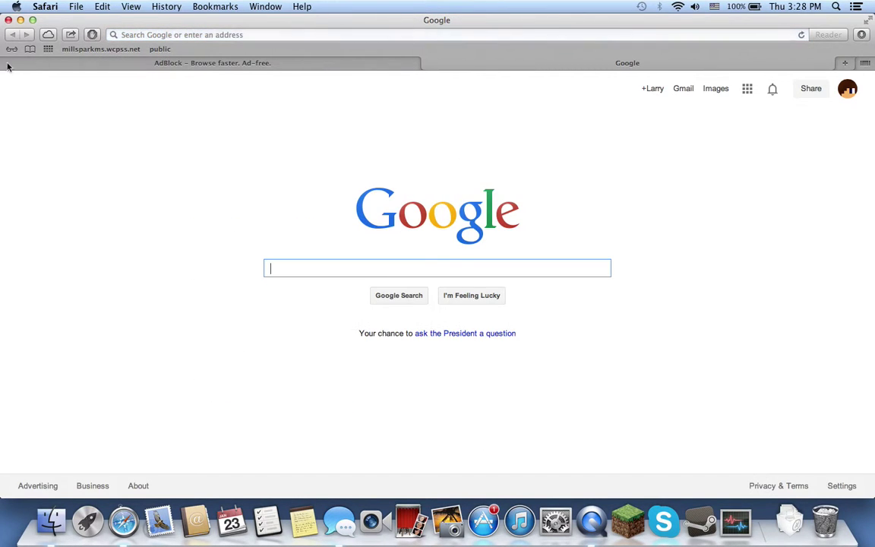
click(11, 64)
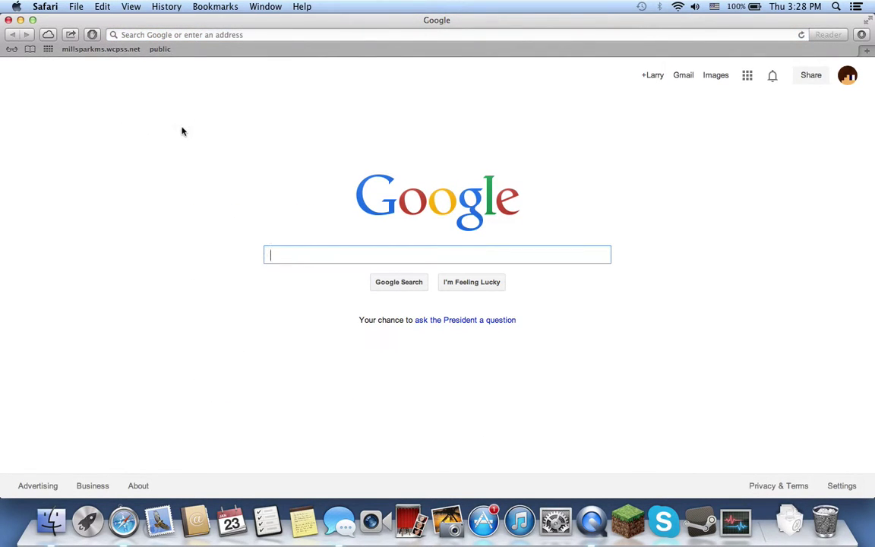
Examine the commands the AdBlock extension offers for the Google page, including pausing it and not running on the page.
click(94, 34)
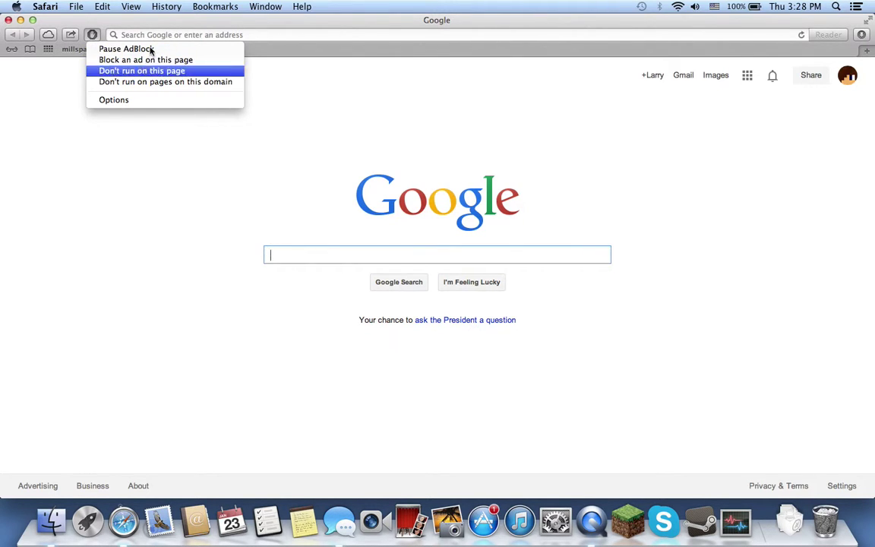
click(84, 36)
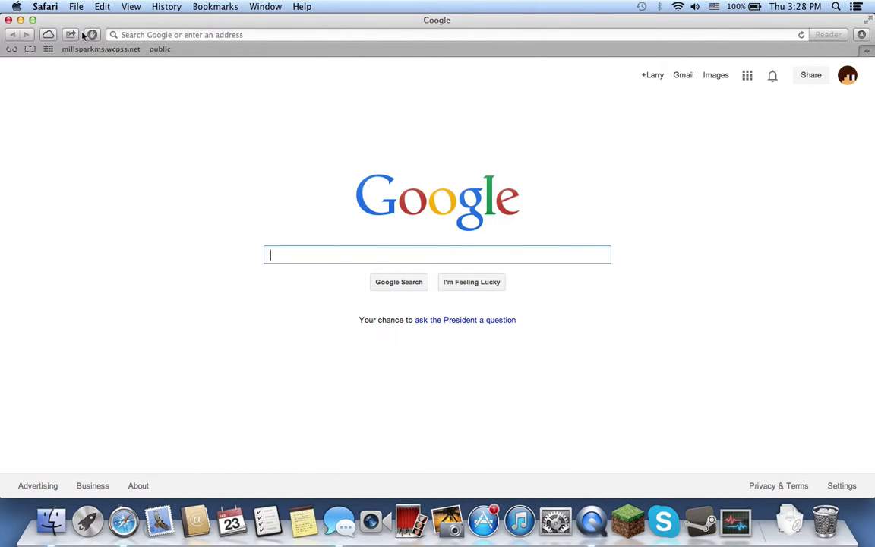
right_click(95, 35)
click(92, 35)
click(91, 36)
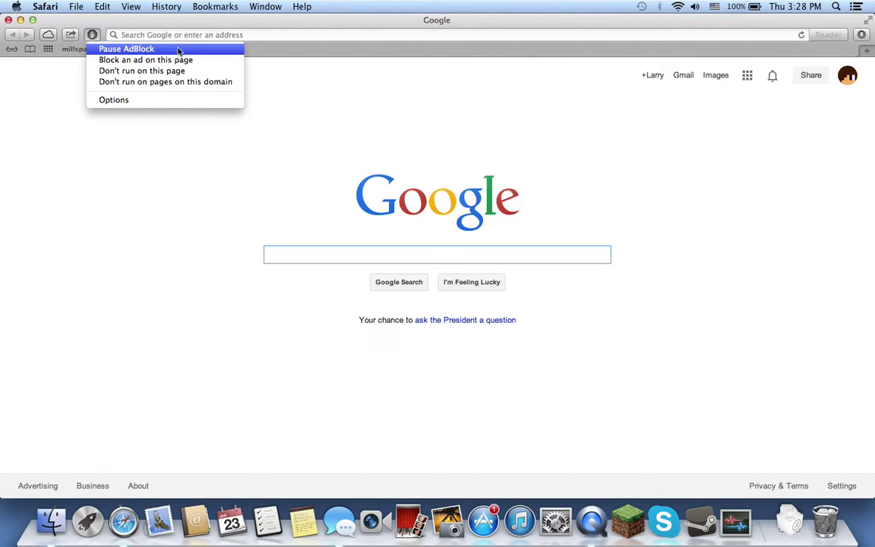
click(236, 167)
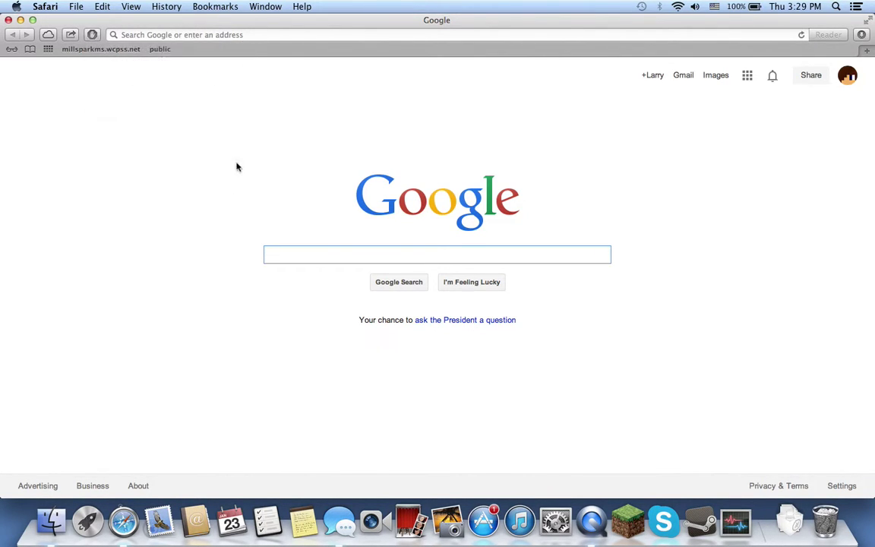
Pause AdBlock and open the YouTube home page through a Google search for "youtube".
click(95, 34)
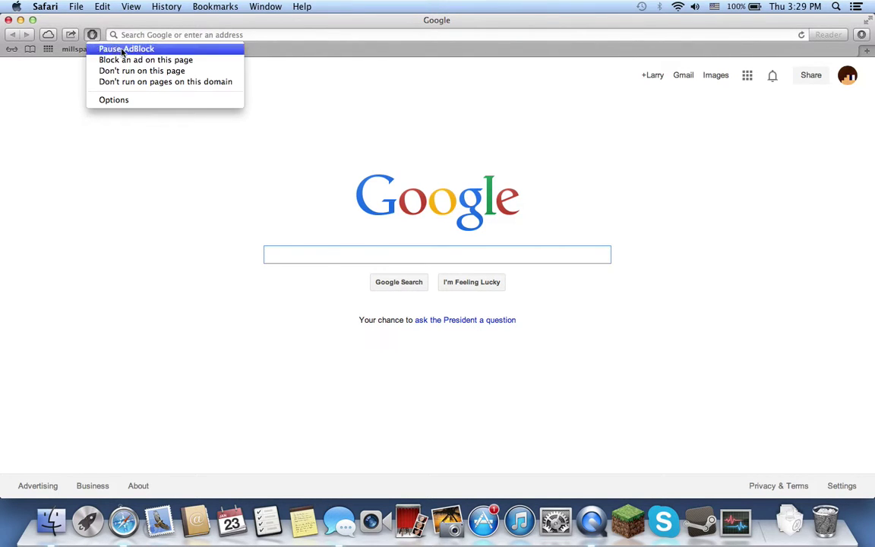
click(137, 59)
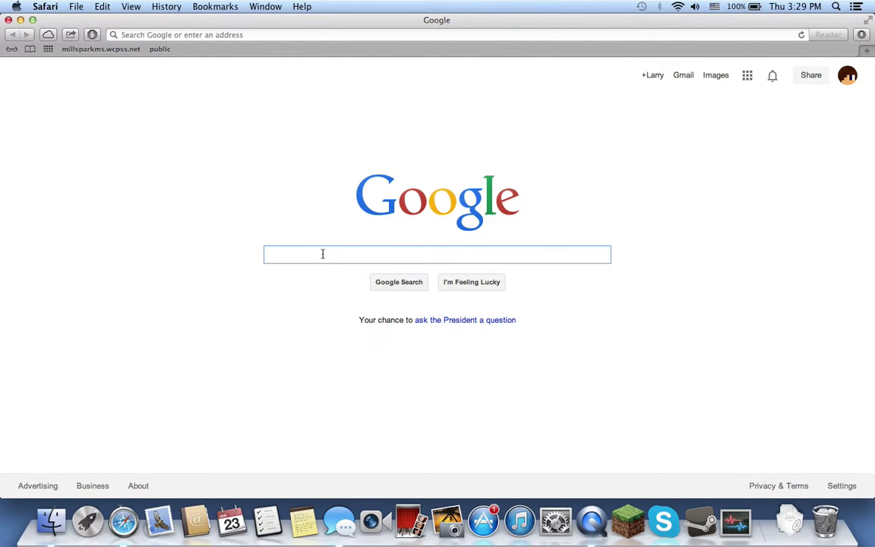
text(youtube)
key(Return)
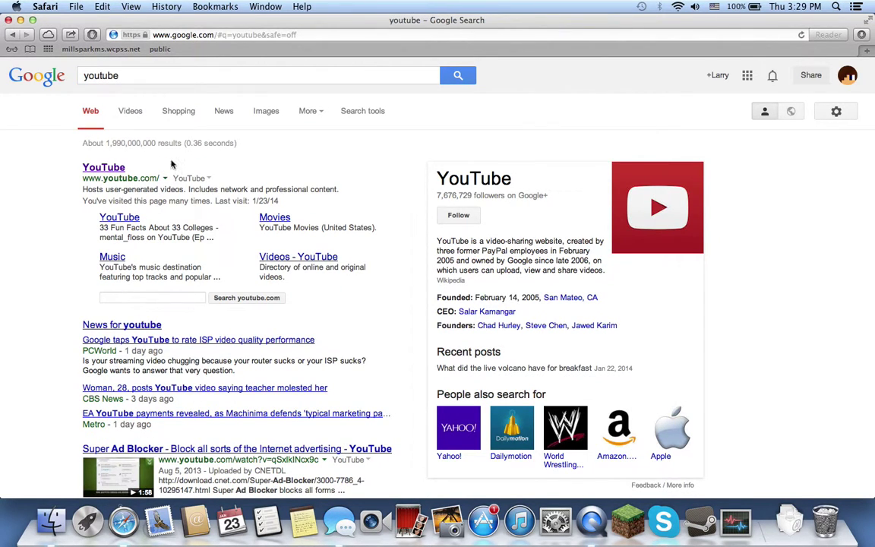
click(104, 168)
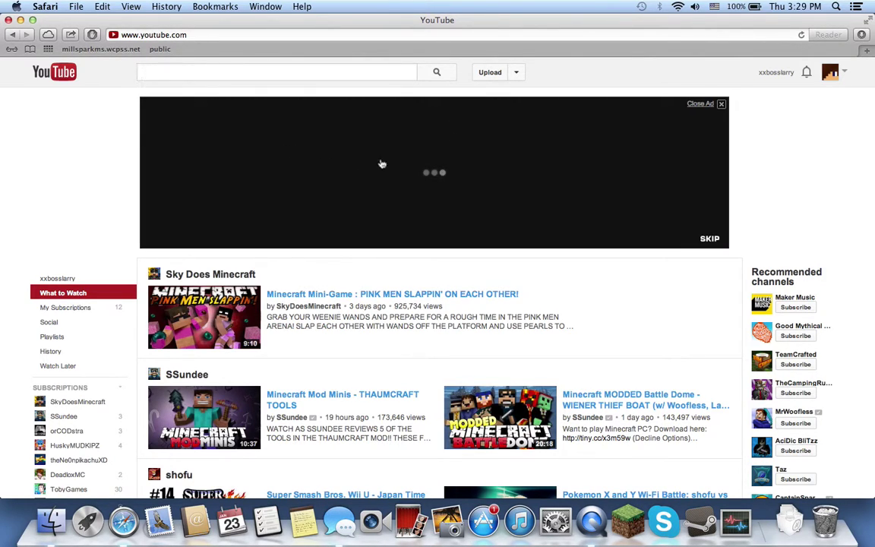
Return to the Google results, turn off Pause AdBlock and reopen the YouTube home page with ad blocking active.
click(13, 35)
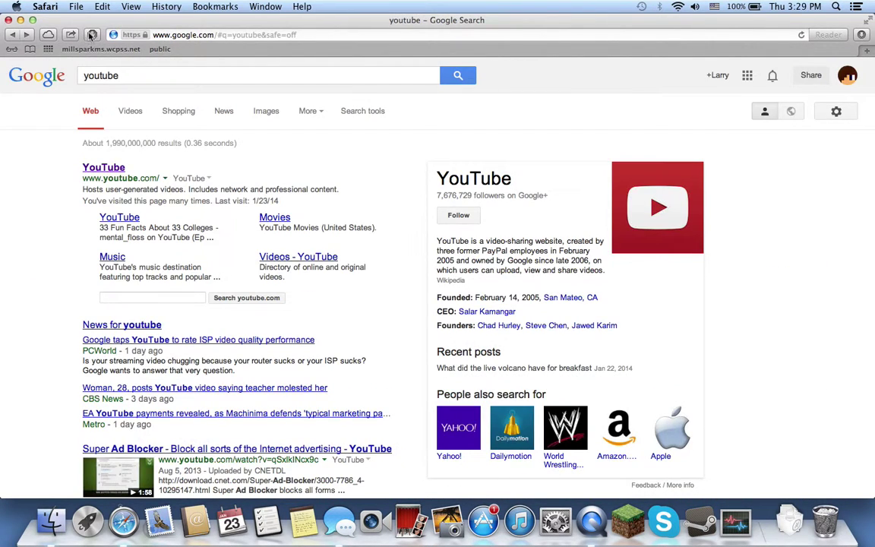
click(92, 35)
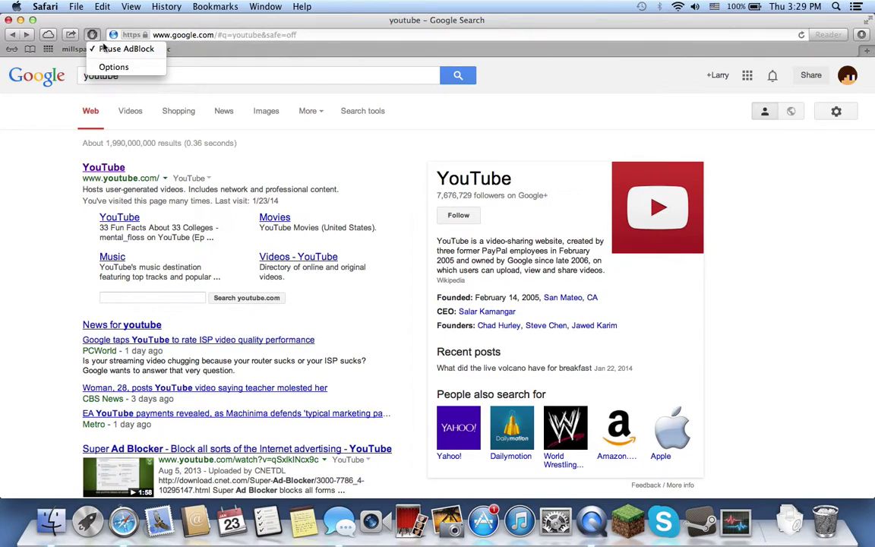
click(104, 49)
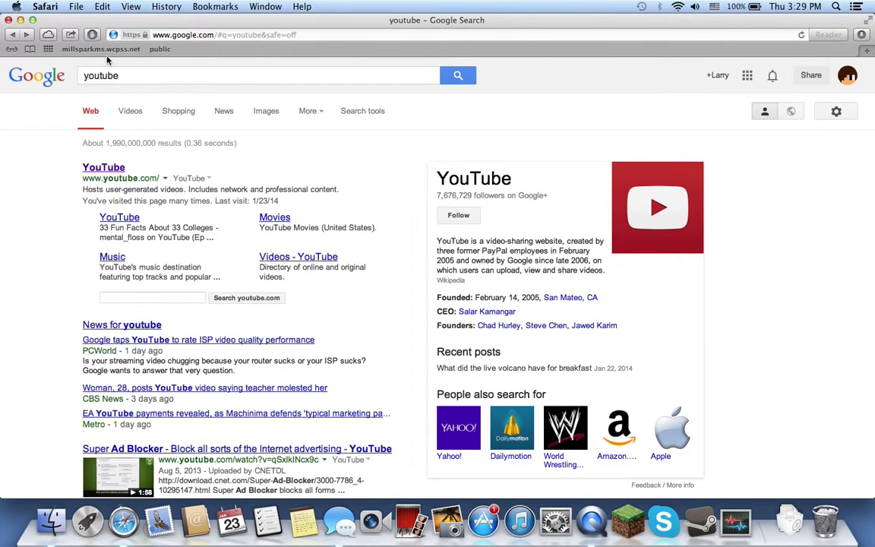
click(105, 170)
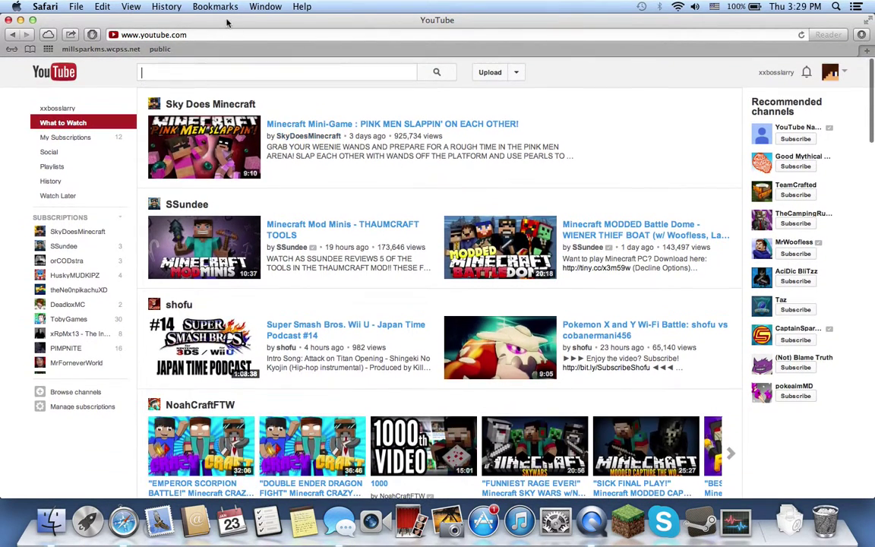
Load the website getadblock.com in place of YouTube.
click(233, 35)
key(super+a)
text(g)
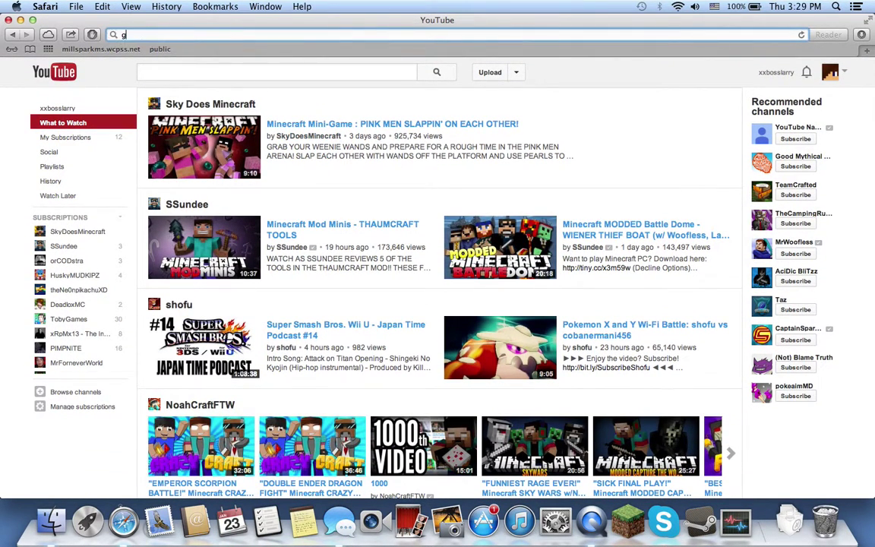
text(etadblock.com)
key(Return)
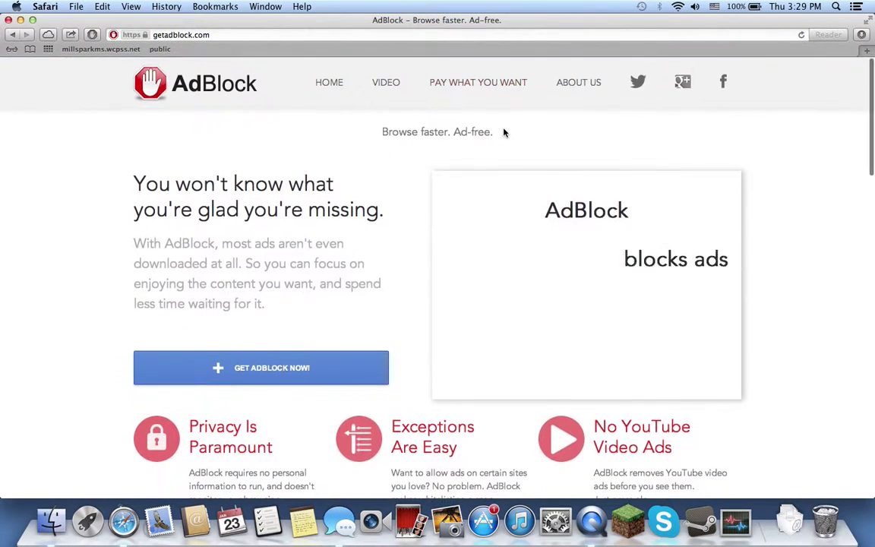
Skim the AdBlock home page from the introduction down to the payment and FAQ sections and return to its start.
scroll(504, 134, down, 4)
scroll(505, 133, up, 4)
scroll(504, 134, down, 8)
scroll(504, 133, up, 8)
scroll(504, 131, down, 15)
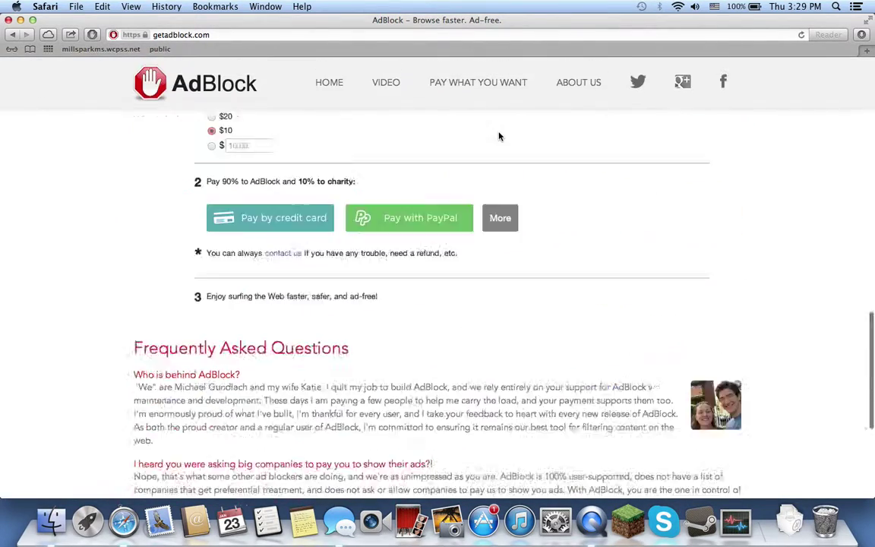
scroll(498, 136, up, 15)
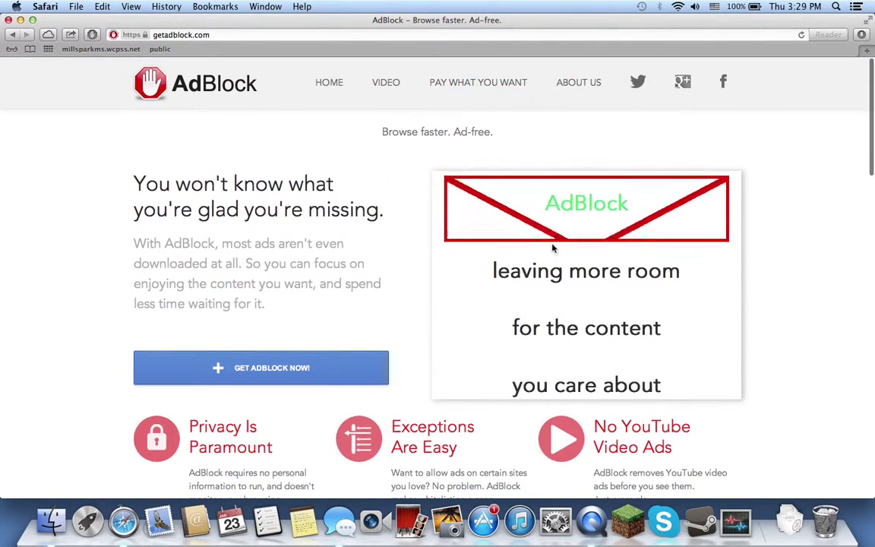
scroll(332, 321, down, 8)
scroll(332, 321, up, 8)
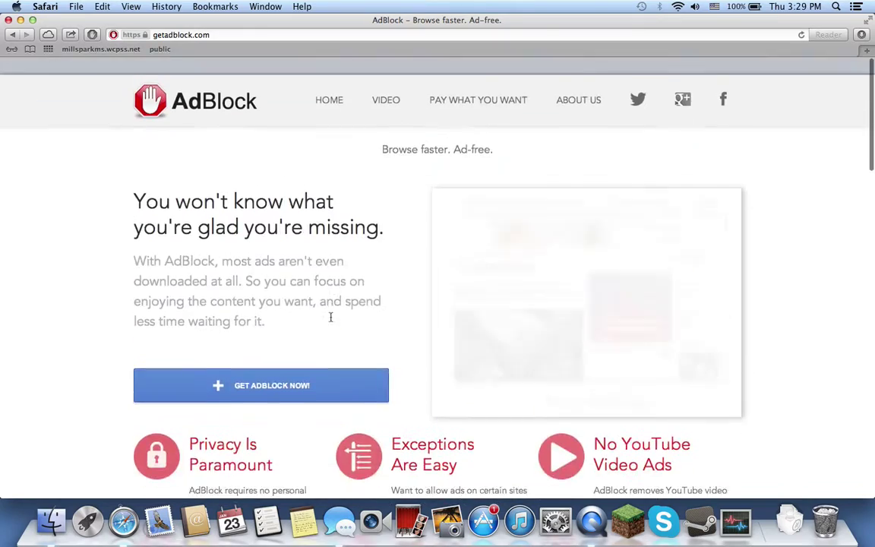
scroll(330, 320, down, 15)
scroll(332, 321, up, 15)
scroll(331, 320, down, 6)
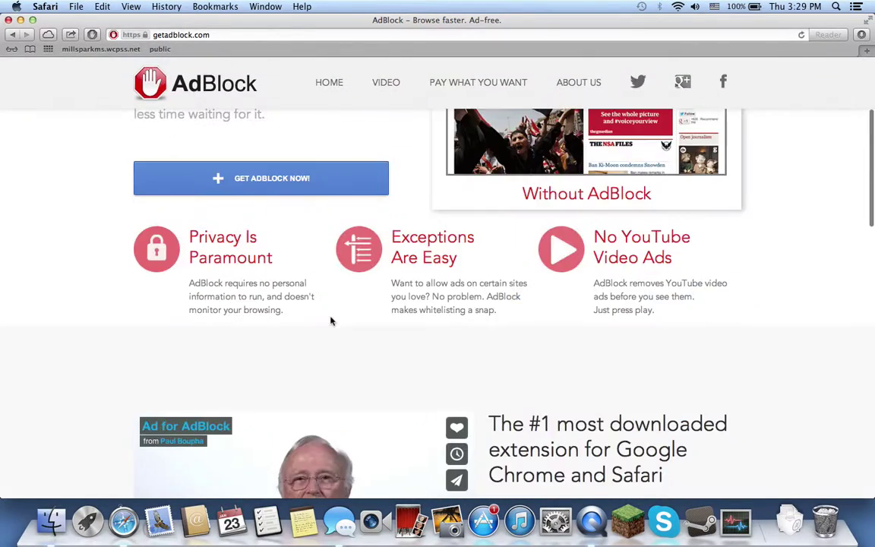
scroll(330, 321, down, 12)
scroll(329, 321, up, 18)
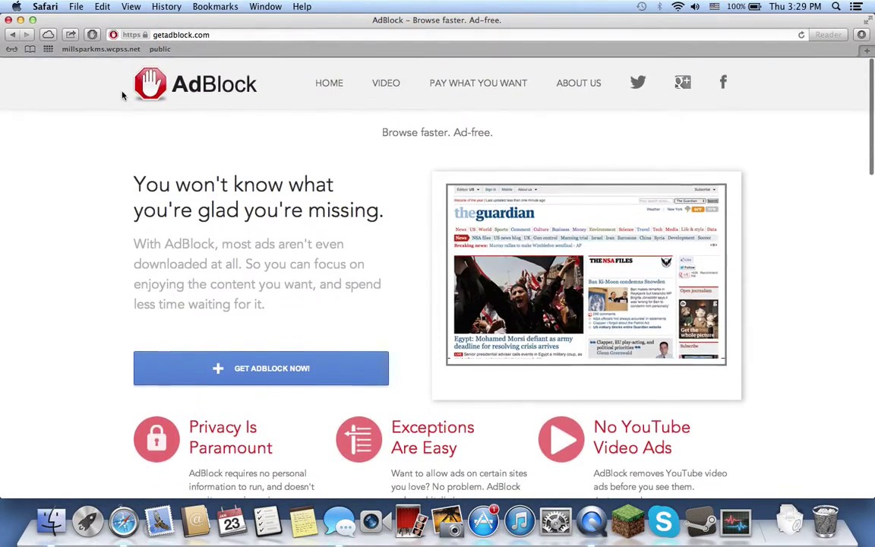
Go to the site's pay-what-you-want section and choose the $10 price.
click(287, 35)
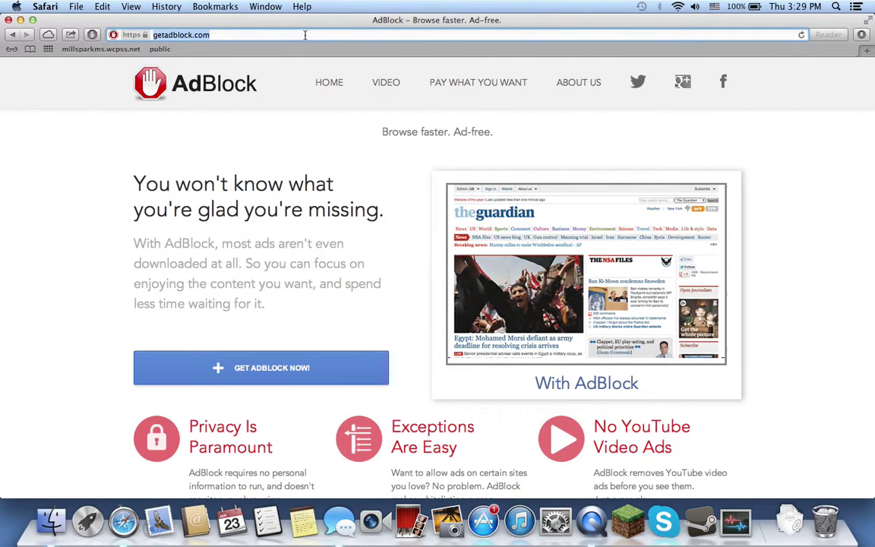
click(243, 31)
click(456, 86)
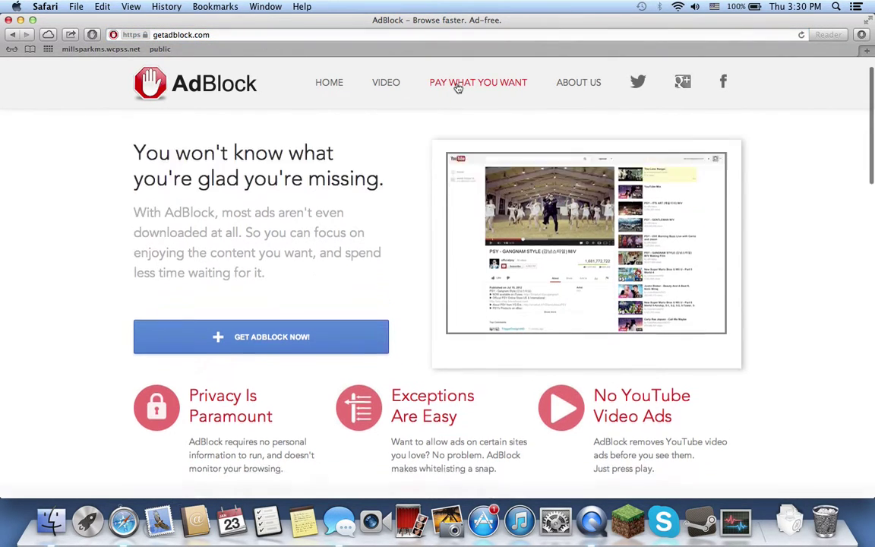
click(458, 85)
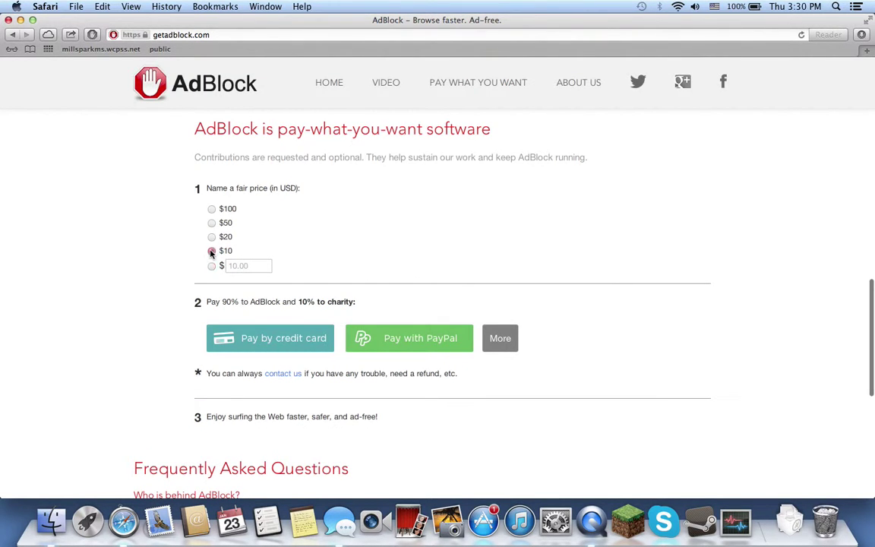
click(212, 252)
scroll(339, 237, up, 2)
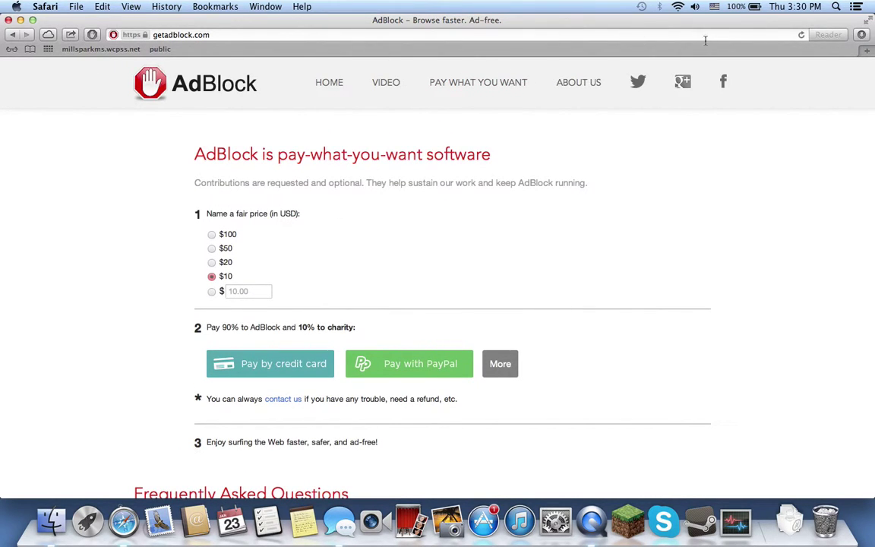
Look through the AdBlock page down to the Frequently Asked Questions and return to its start.
click(93, 34)
scroll(160, 257, up, 12)
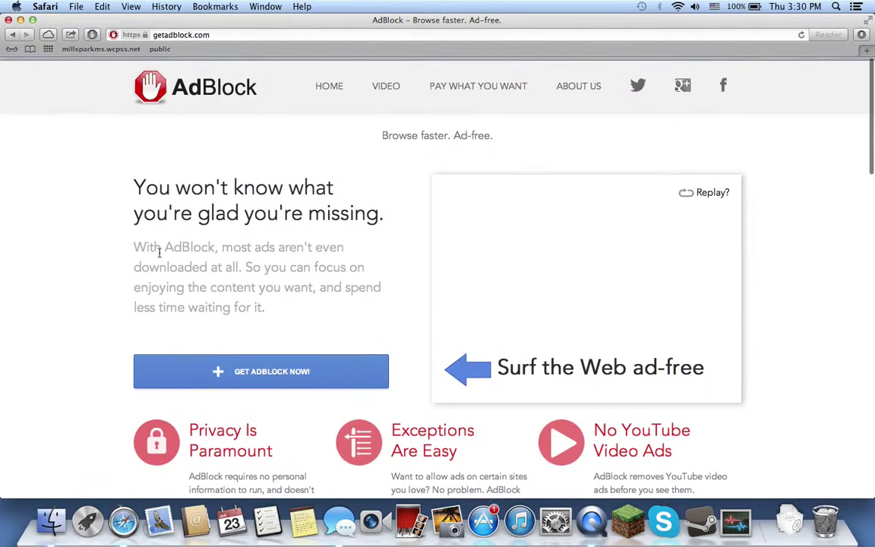
scroll(159, 257, down, 12)
scroll(159, 256, down, 10)
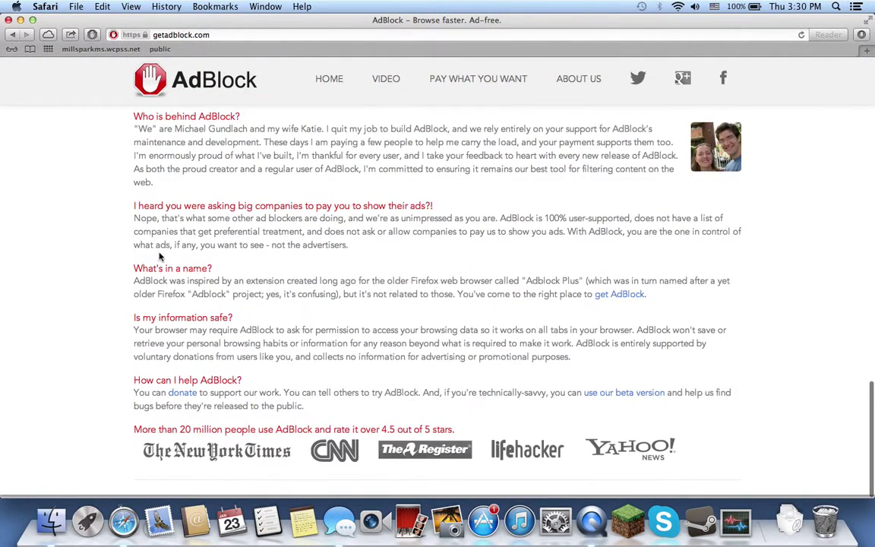
scroll(159, 257, up, 20)
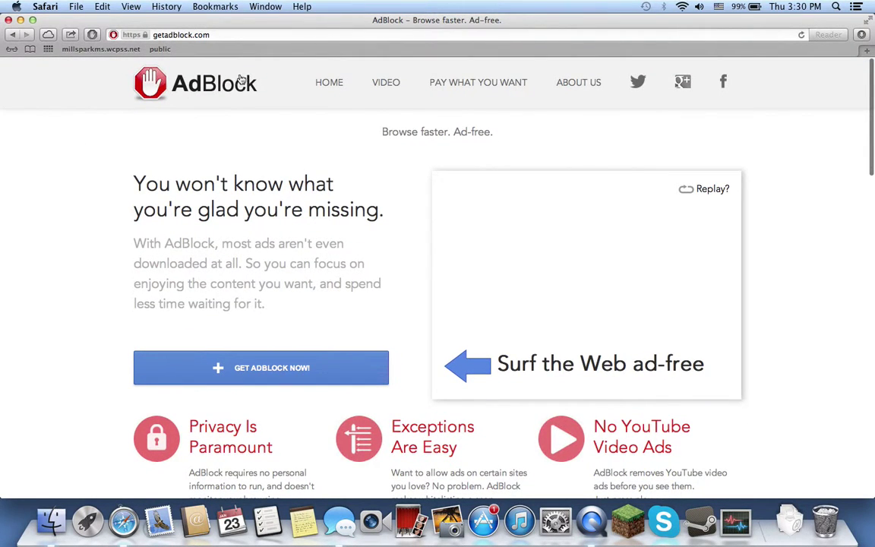
key(super+Tab)
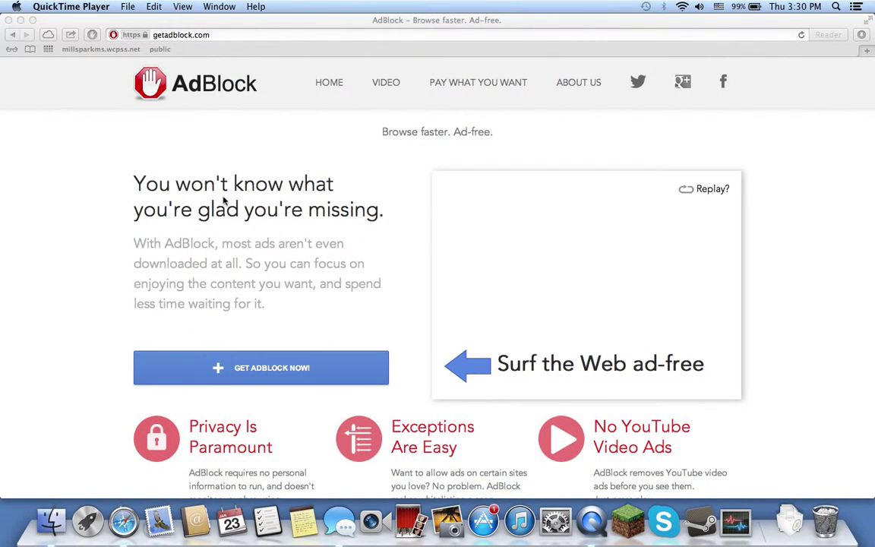